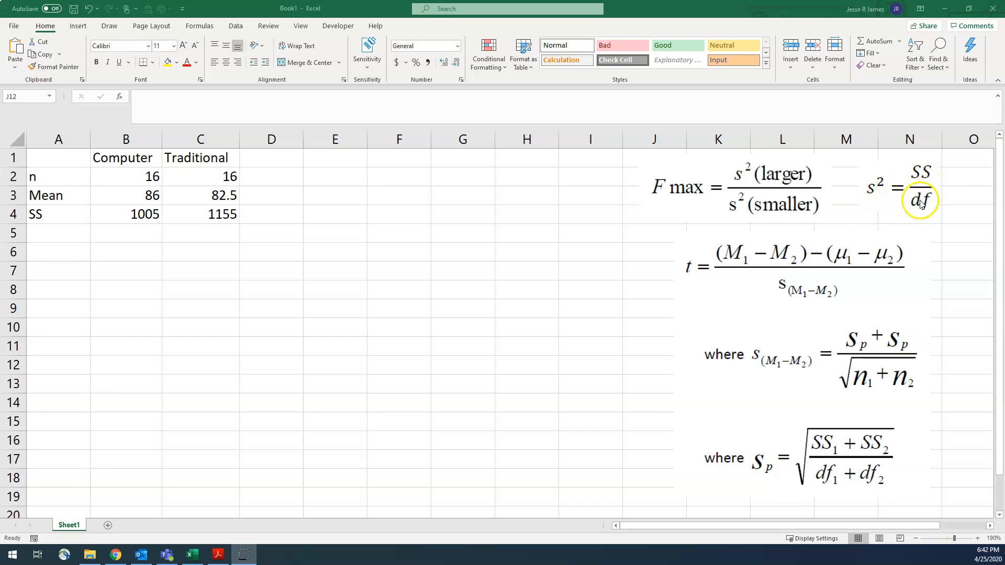
# Label A5 as df and calculate the Computer group's degrees of freedom in B5 with =B2-1.
pyautogui.click(62, 215)
pyautogui.moveTo(58, 216); pyautogui.dragTo(181, 216)
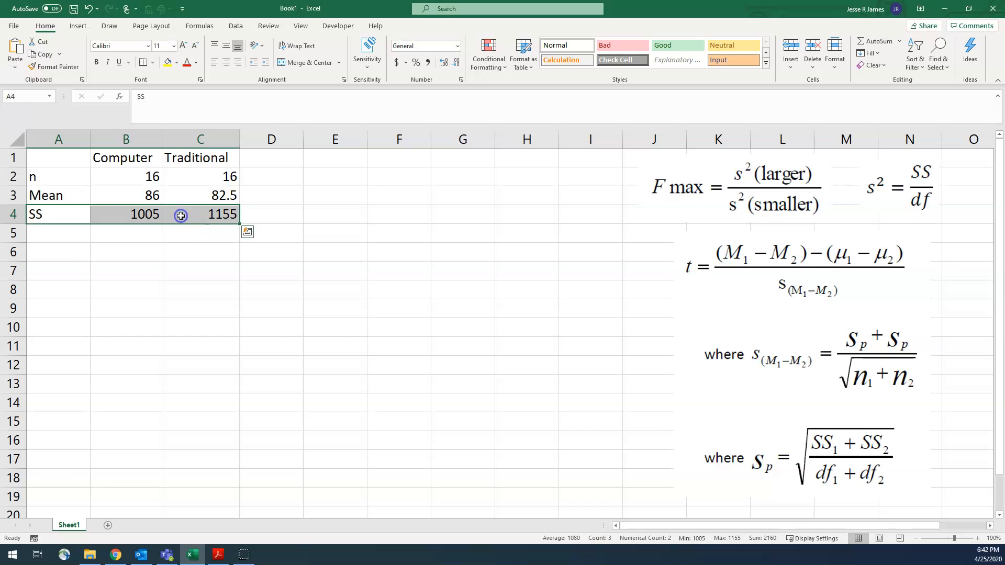
pyautogui.click(74, 179)
pyautogui.click(71, 236)
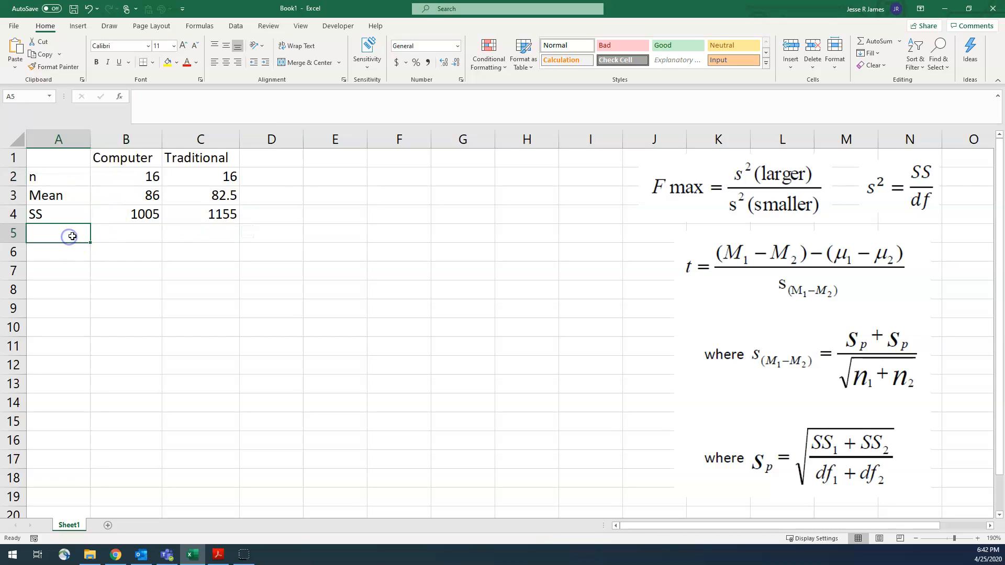
pyautogui.write('df')
pyautogui.press('Tab')
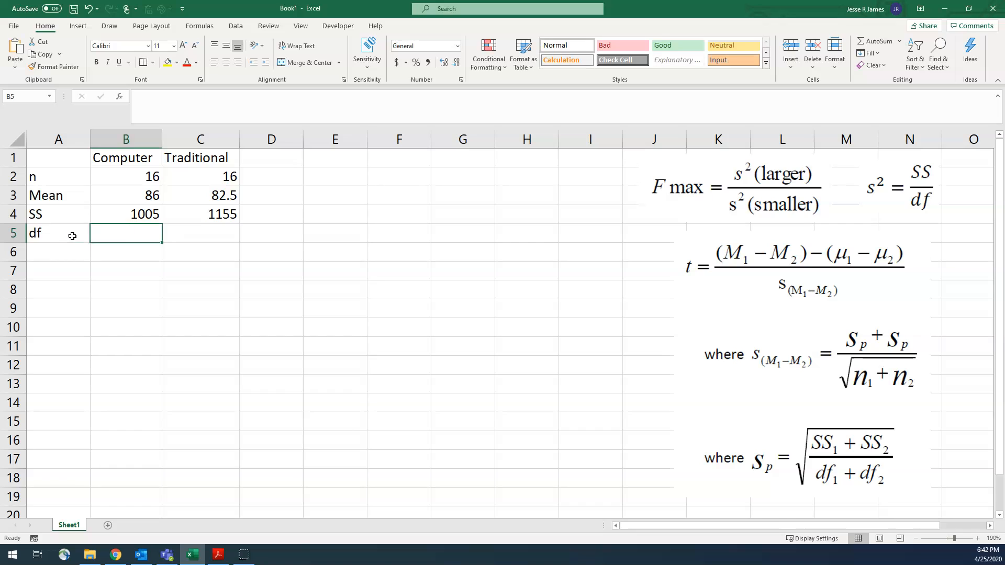
pyautogui.write('=')
pyautogui.press('Up')
pyautogui.press('Up')
pyautogui.press('Up')
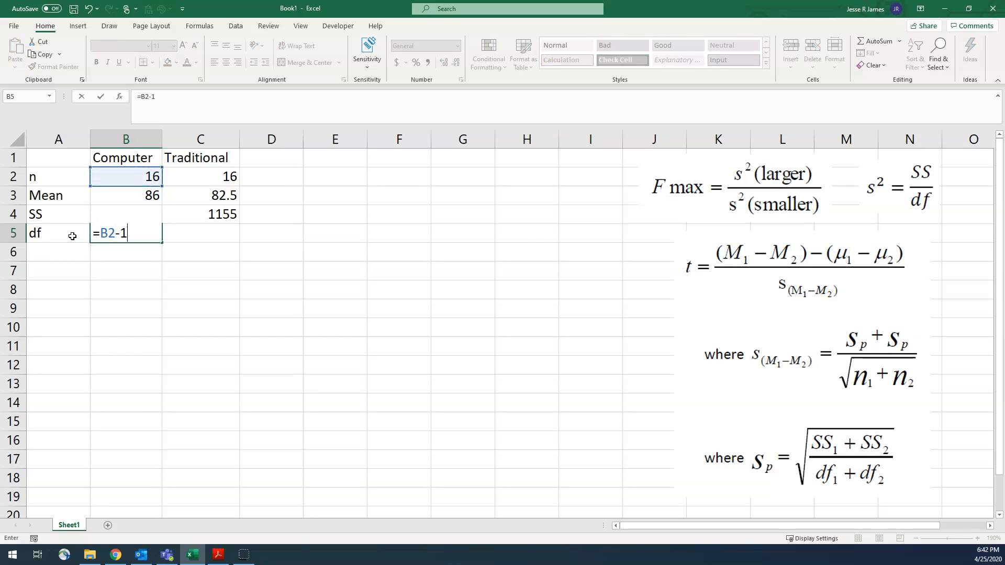
pyautogui.press('Return')
# Copy the degrees of freedom formula from B5 across to C5 for the Traditional group.
pyautogui.press('Up')
pyautogui.press('Right')
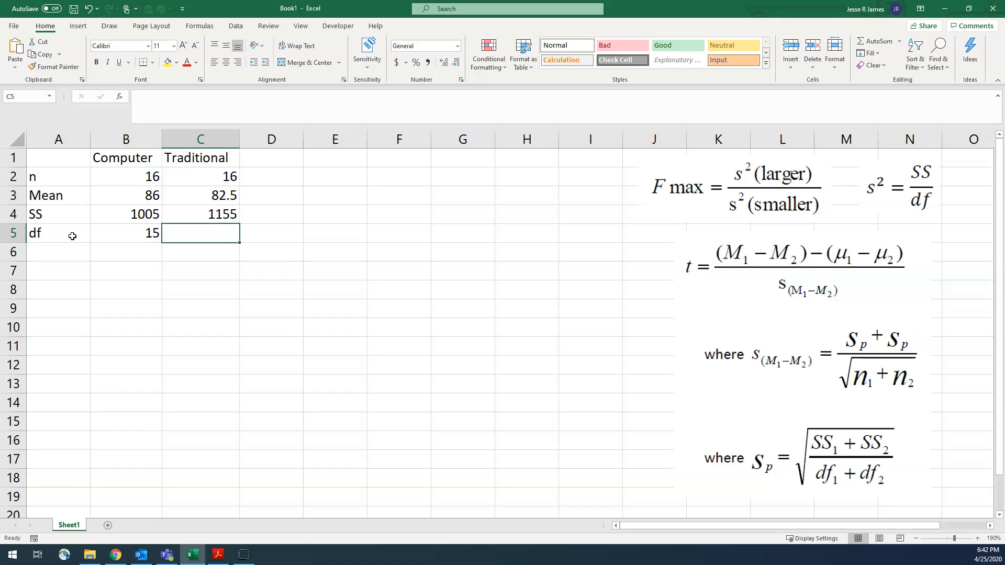
pyautogui.click(148, 232)
pyautogui.moveTo(162, 245); pyautogui.dragTo(233, 244)
pyautogui.click(266, 239)
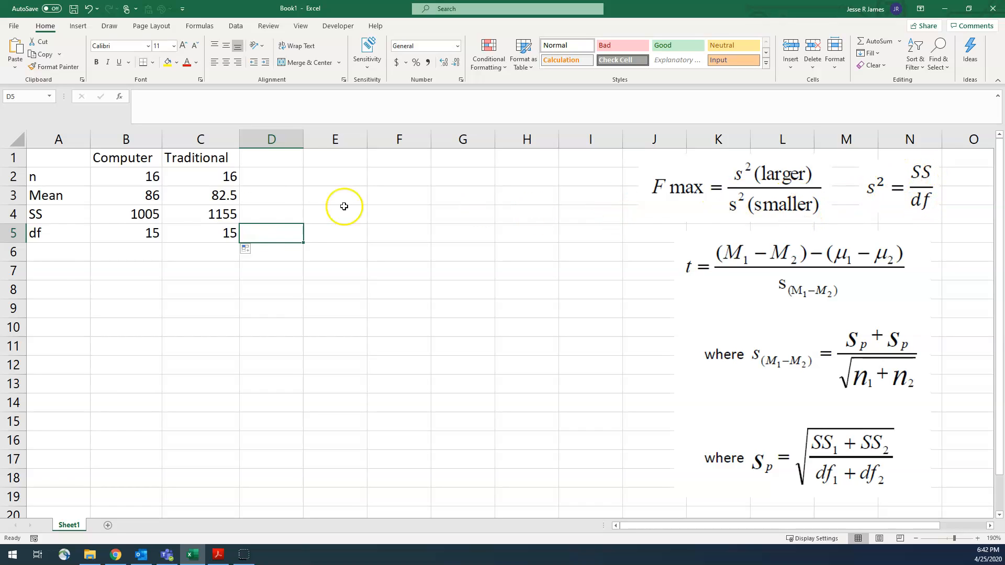
# Label A6 as variance and calculate the Computer group's variance in B6 with =B4/B5.
pyautogui.click(46, 257)
pyautogui.write('variance')
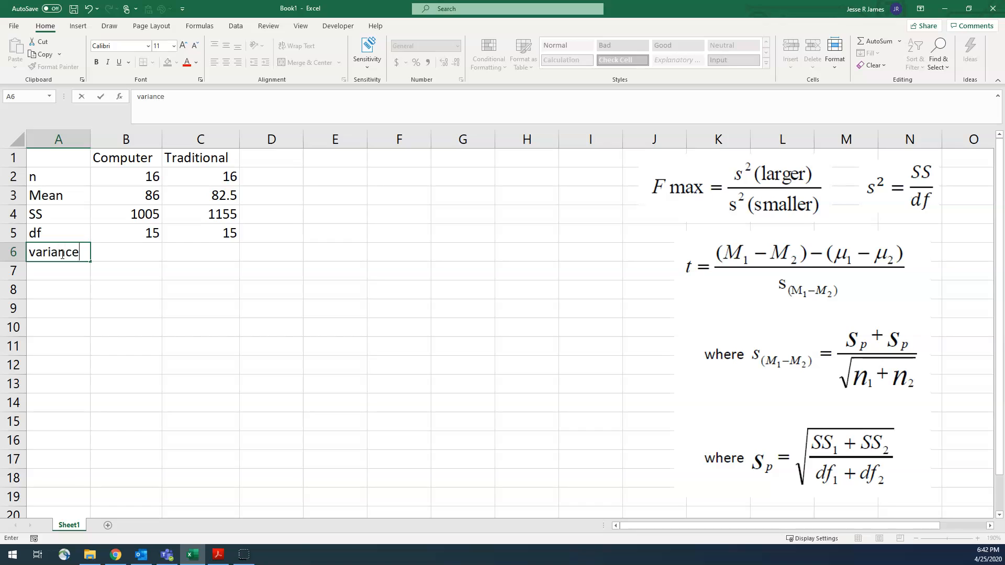
pyautogui.press('Tab')
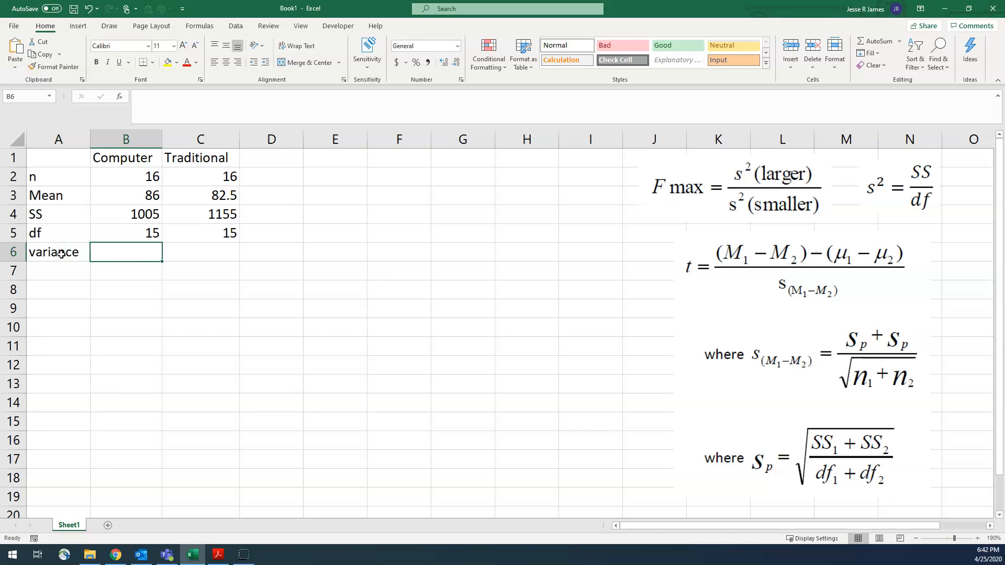
pyautogui.press('Up')
pyautogui.press('Up')
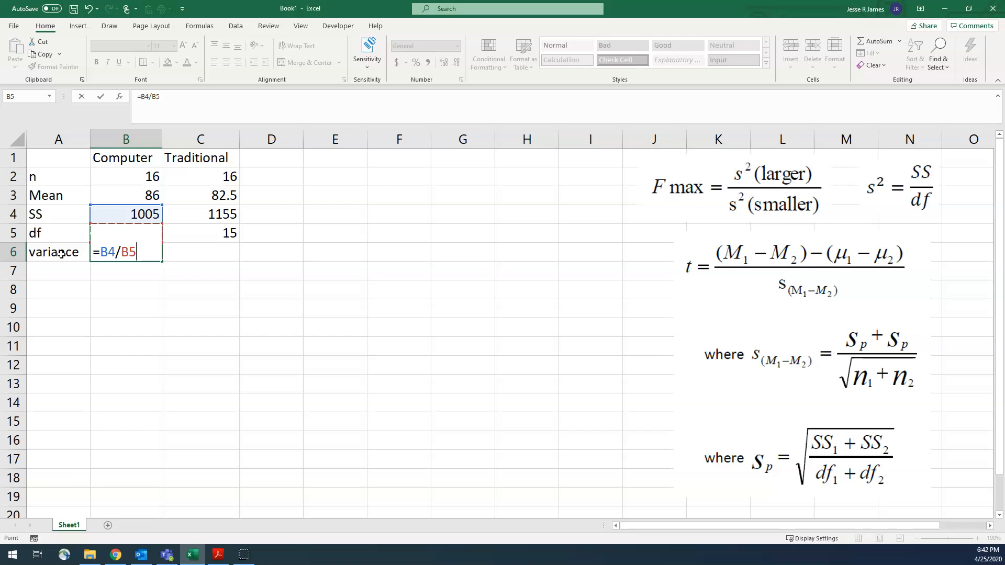
pyautogui.press('Return')
# Copy the variance formula from B6 across to C6 for the Traditional group.
pyautogui.click(131, 252)
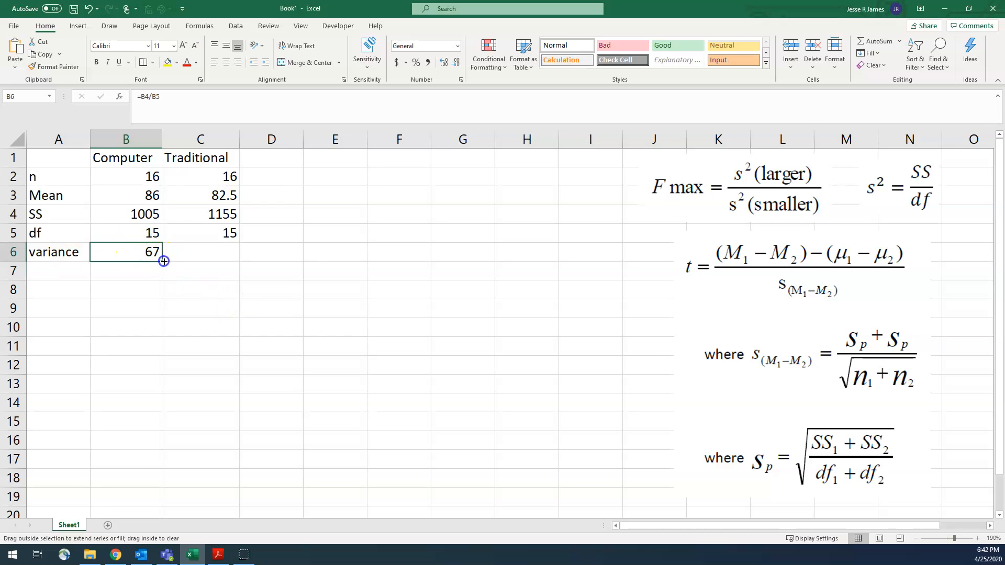
pyautogui.moveTo(165, 261); pyautogui.dragTo(243, 258)
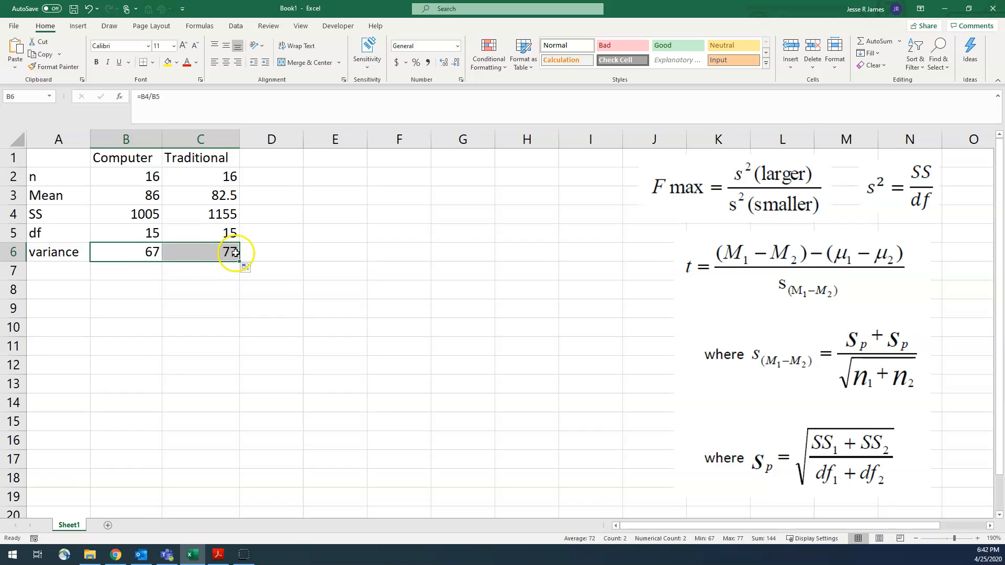
pyautogui.click(151, 254)
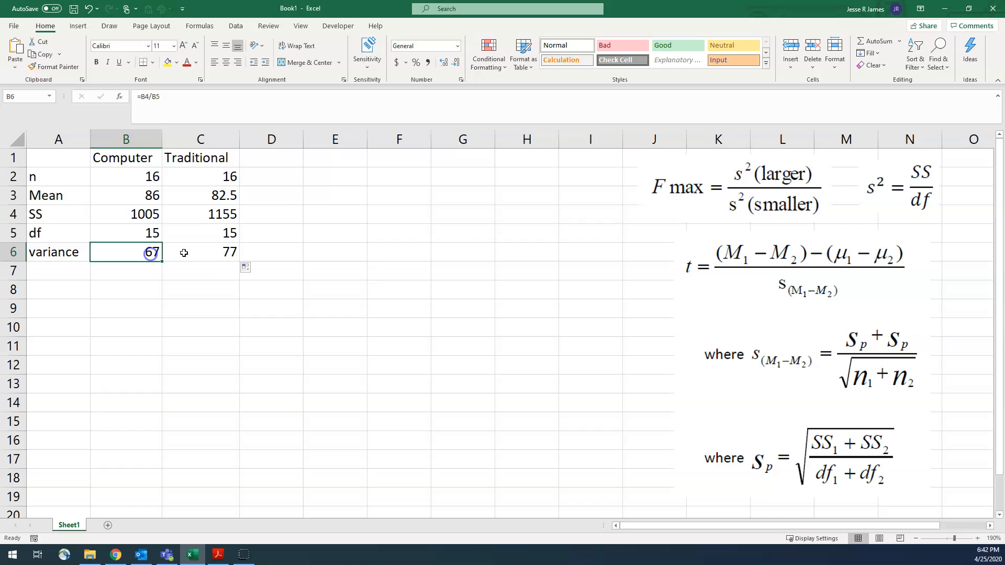
pyautogui.click(223, 253)
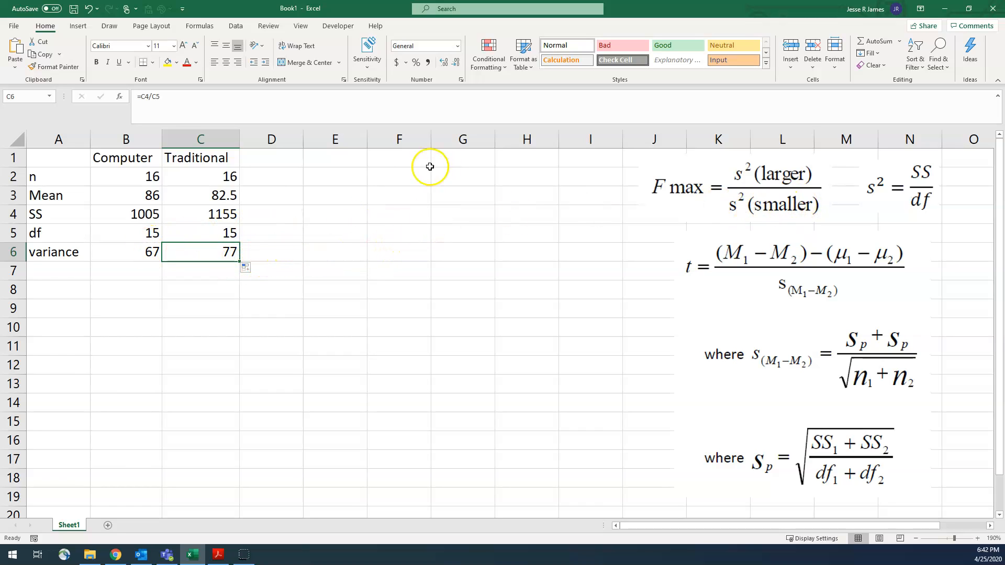
# Label F2 as Fmax and divide the larger variance by the smaller in G2 with =C6/B6.
pyautogui.click(403, 177)
pyautogui.write('Fmax')
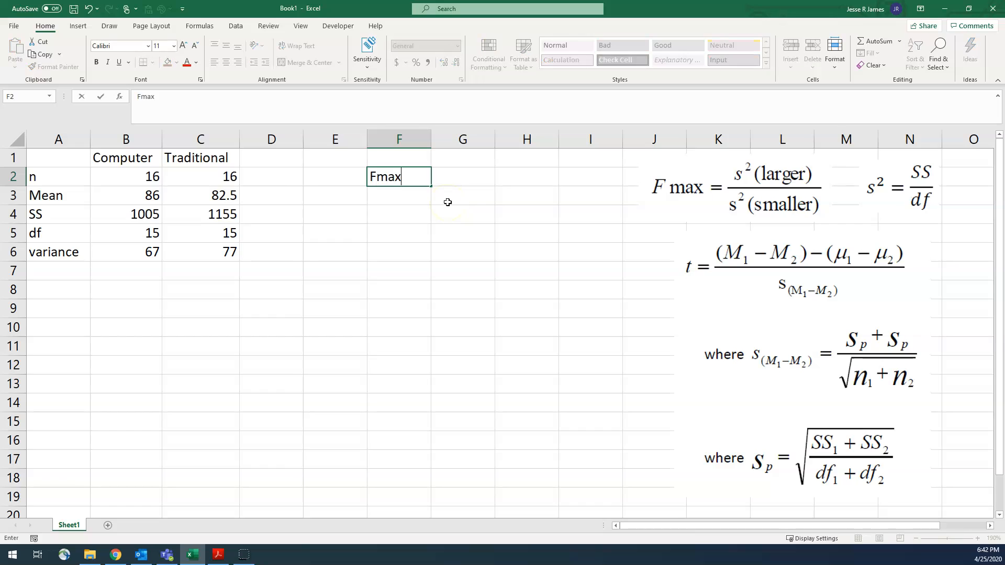
pyautogui.press('Tab')
pyautogui.write('=')
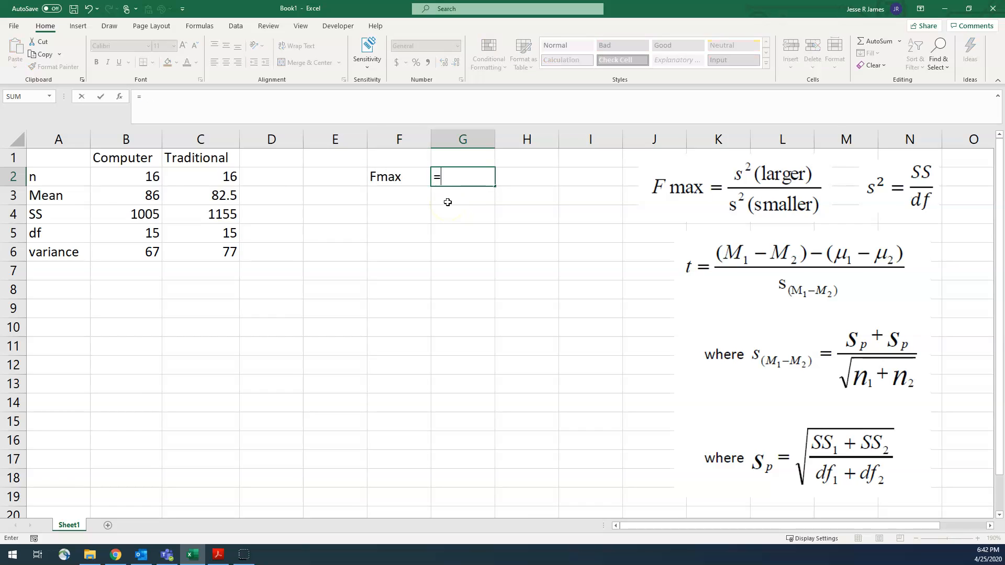
pyautogui.click(176, 252)
pyautogui.write('/')
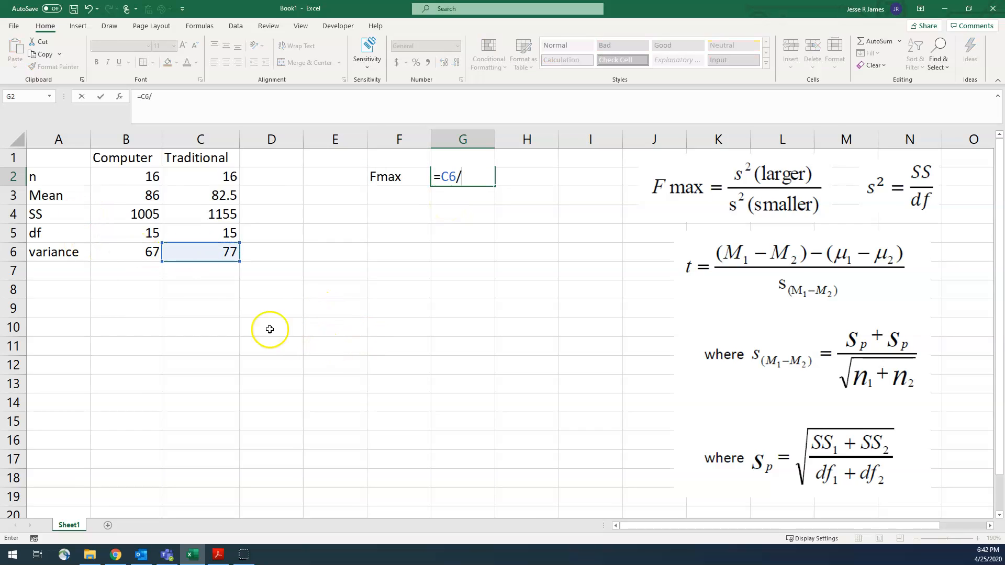
pyautogui.click(133, 254)
pyautogui.press('Return')
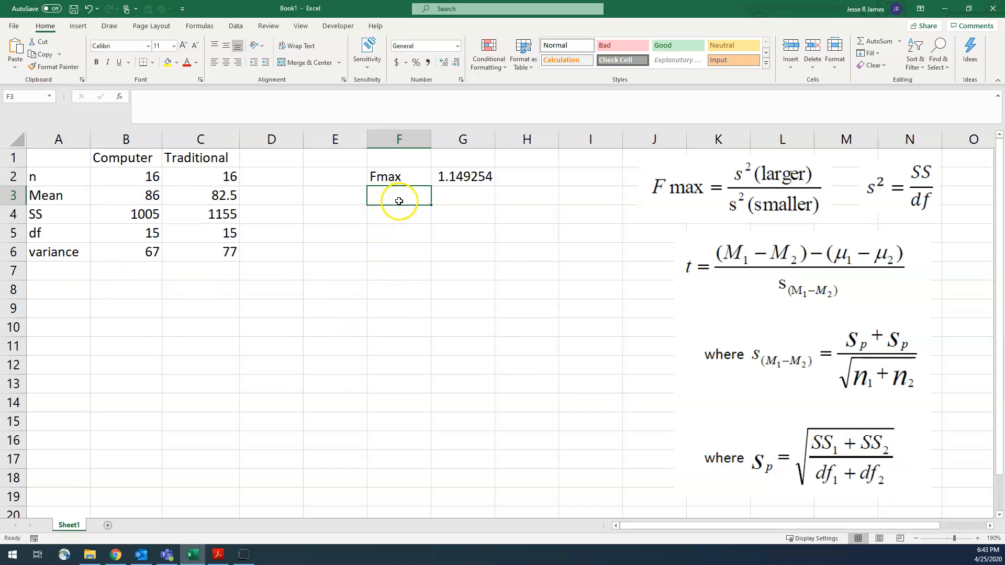
# Label F3 as pooled sd and enter the summed SS over the summed df in G3 as =(B4+C4)/(B5+C5).
pyautogui.write('pooled sd')
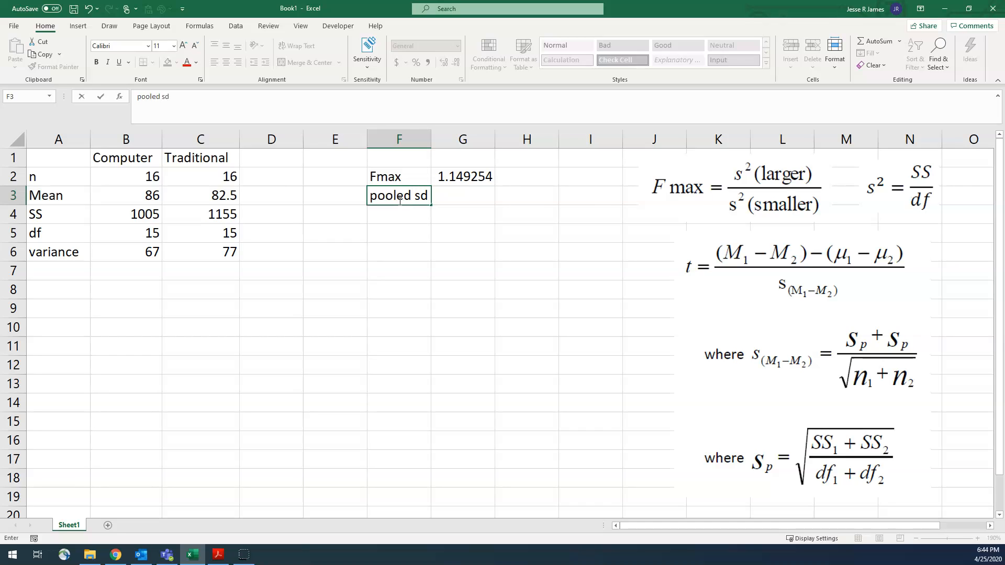
pyautogui.press('Tab')
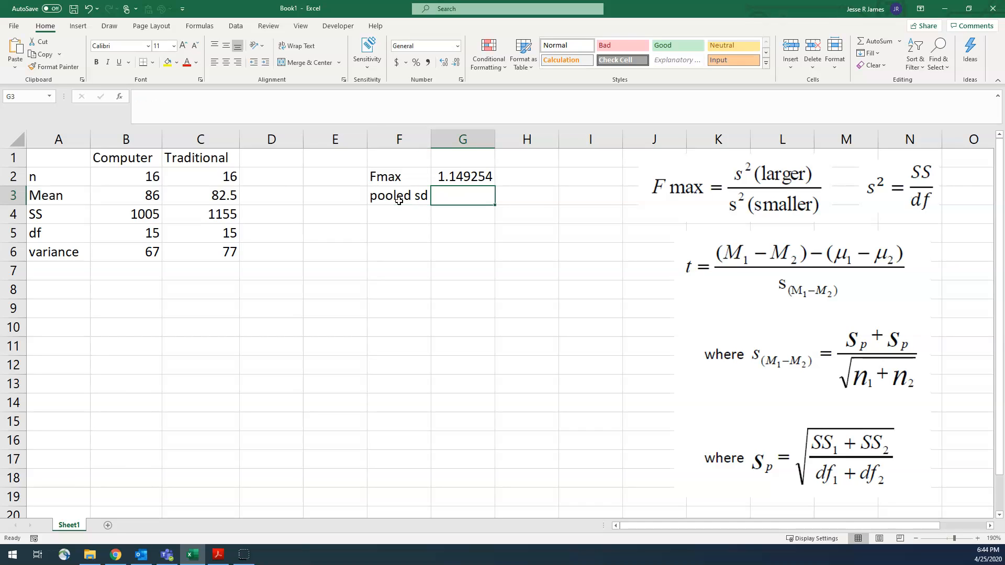
pyautogui.write('=(')
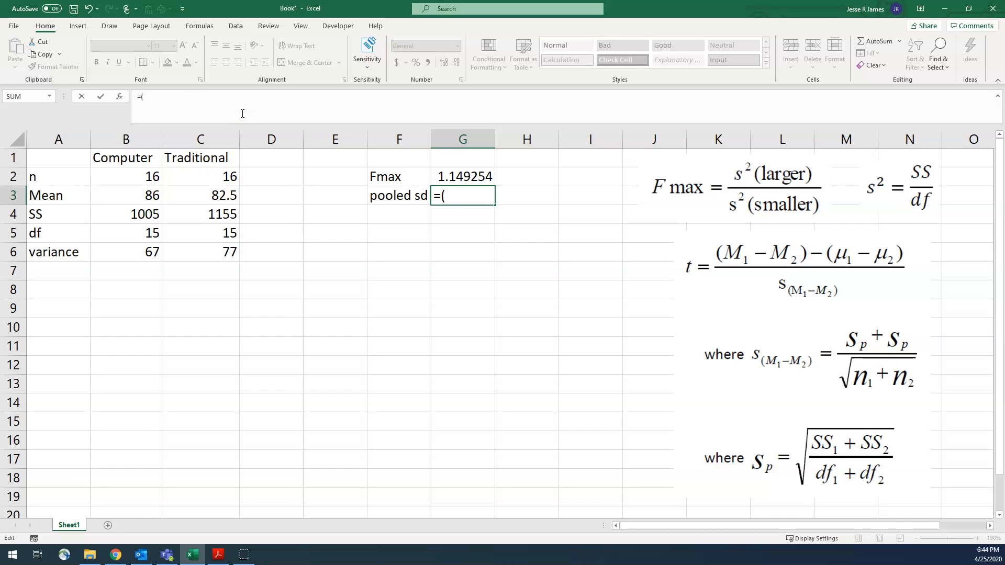
pyautogui.click(132, 216)
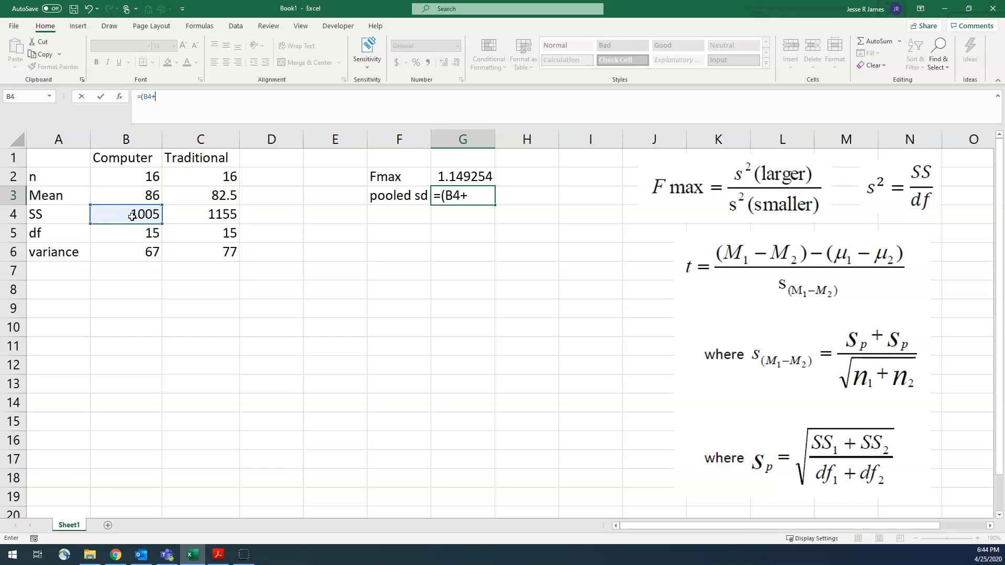
pyautogui.click(232, 220)
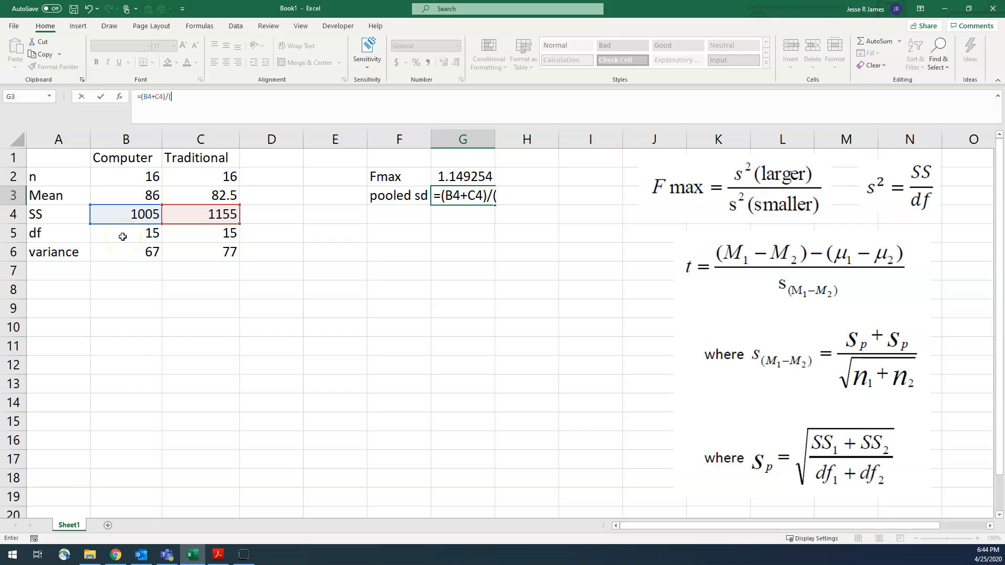
pyautogui.click(142, 231)
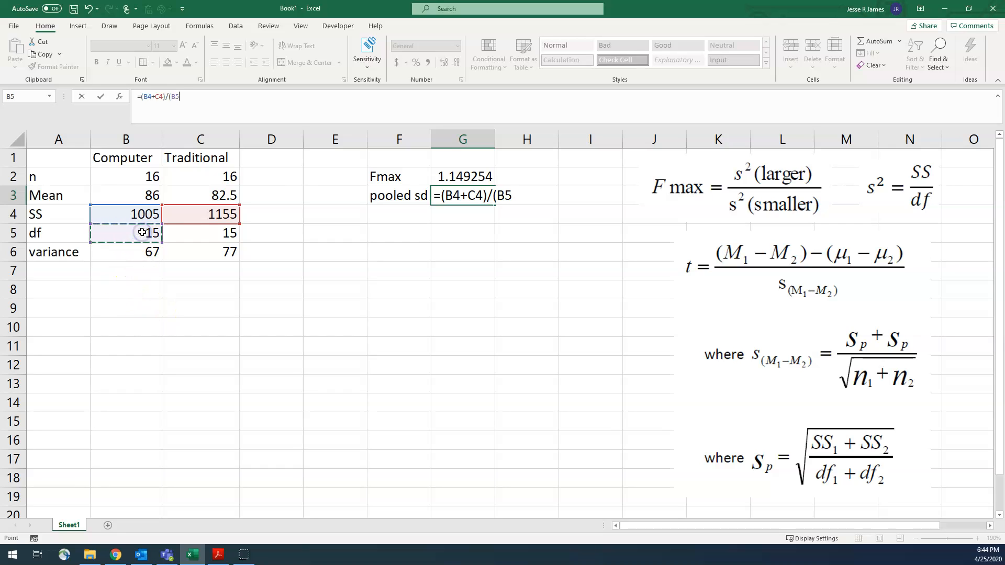
pyautogui.write('+')
pyautogui.click(187, 230)
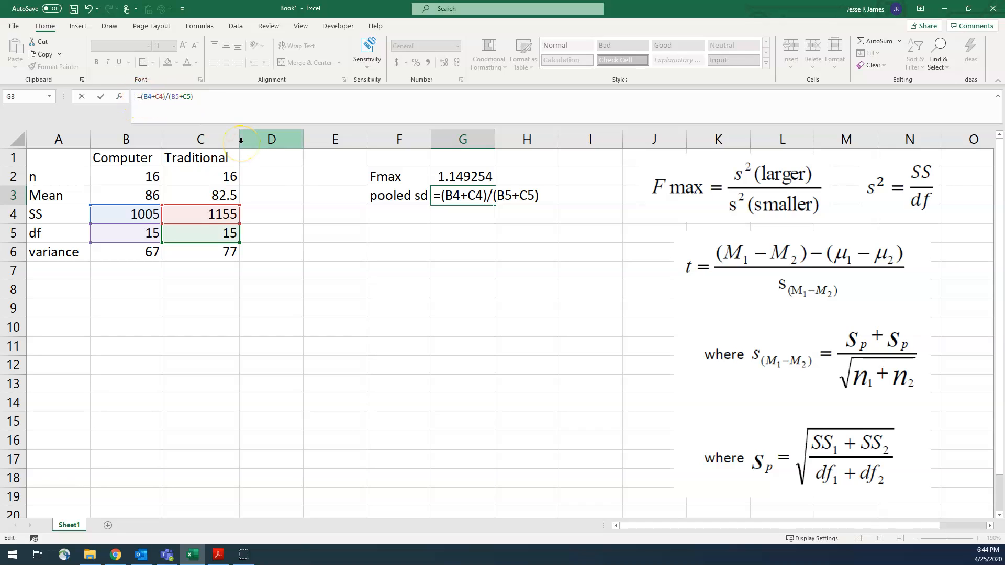
# Wrap the pooled sd formula in G3 in a square root, making it =SQRT((B4+C4)/(B5+C5)).
pyautogui.write('sqrt')
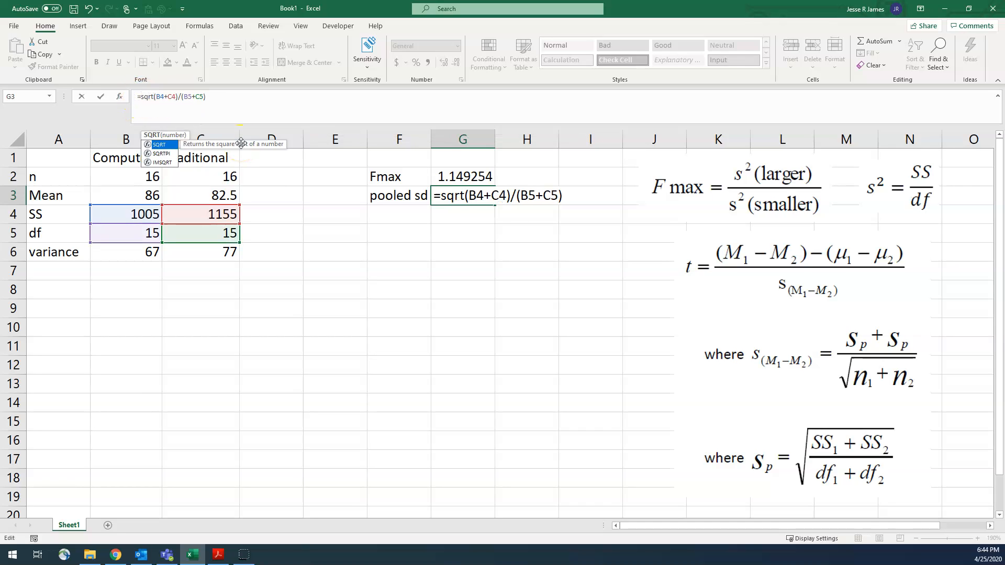
pyautogui.write('(')
pyautogui.click(264, 96)
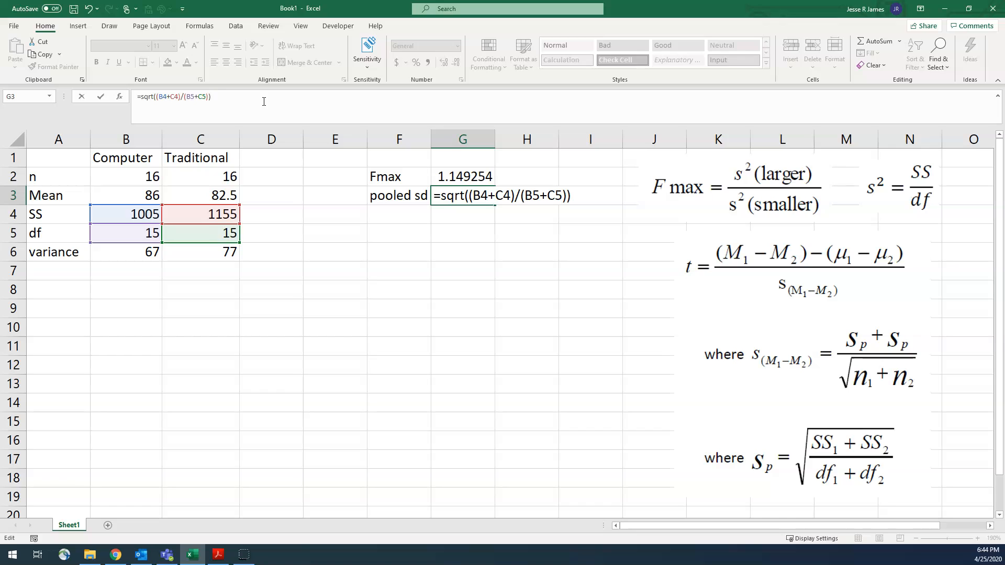
pyautogui.click(399, 215)
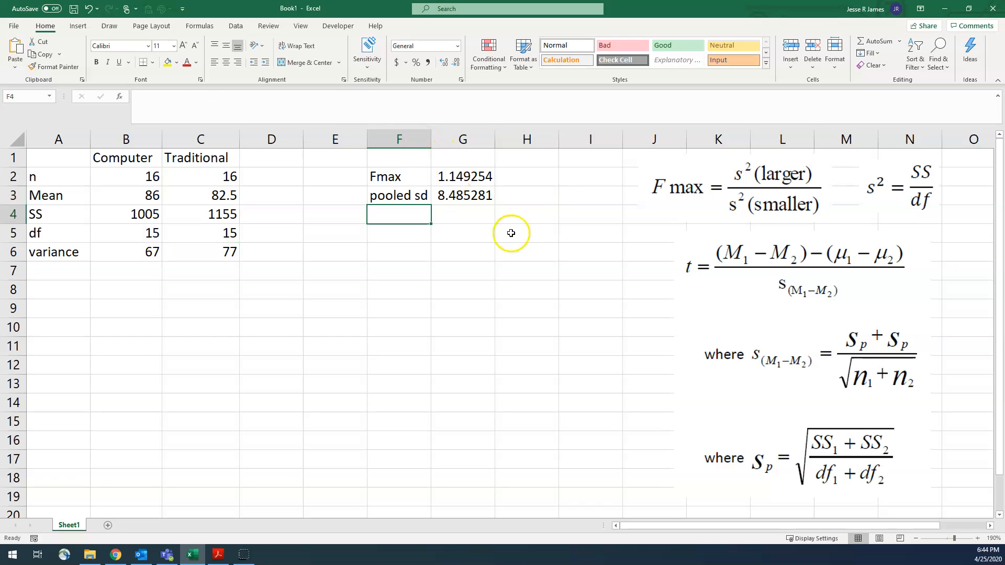
pyautogui.click(472, 193)
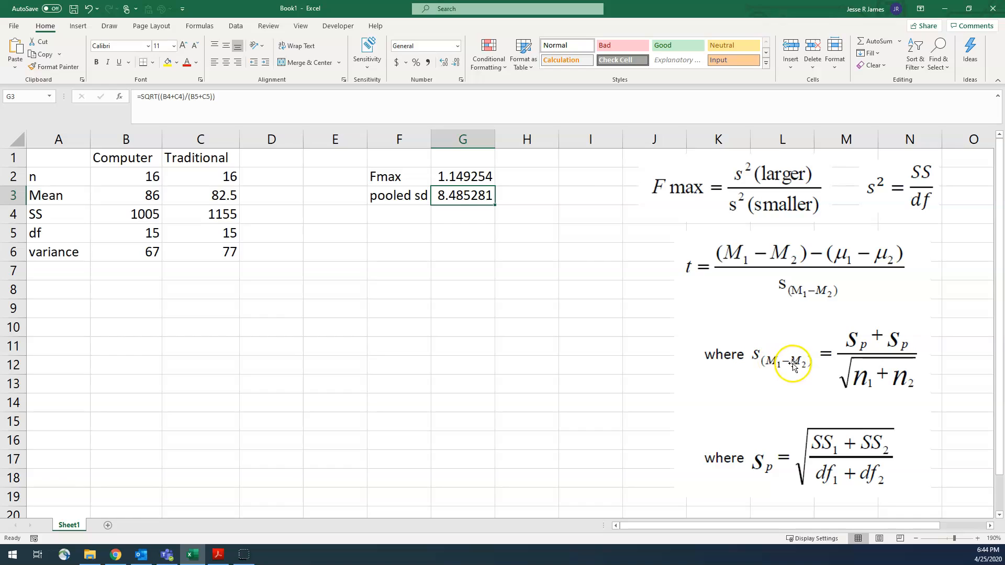
# Label F4 as se of md and enter the parenthesised numerator =(G3+G3) in G4.
pyautogui.click(391, 221)
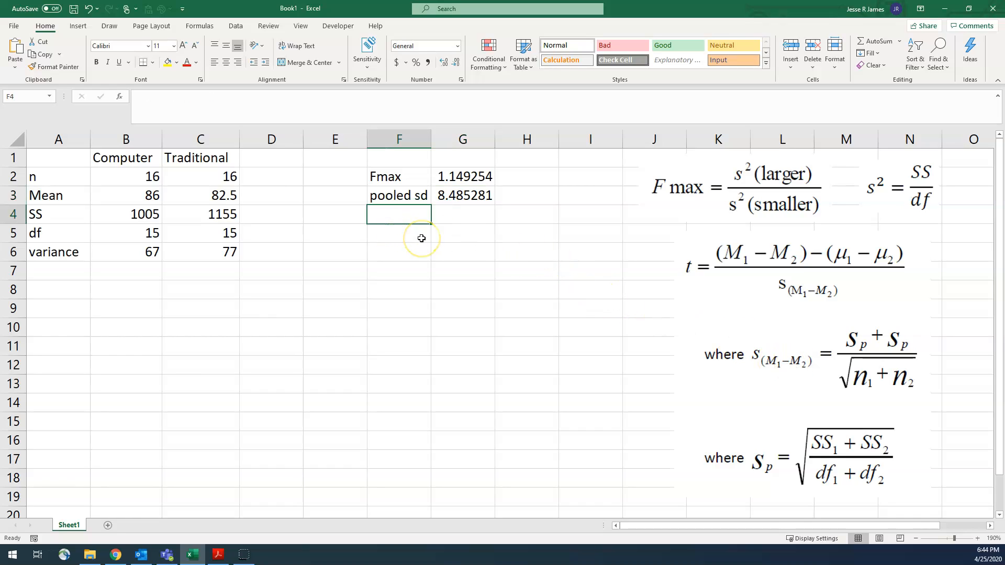
pyautogui.write('se of md')
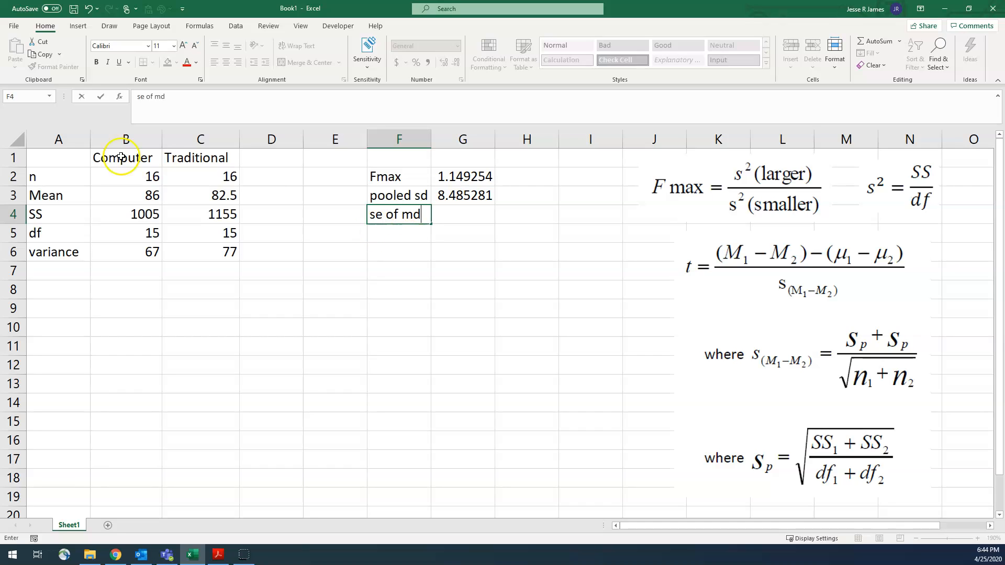
pyautogui.click(454, 215)
pyautogui.write('=')
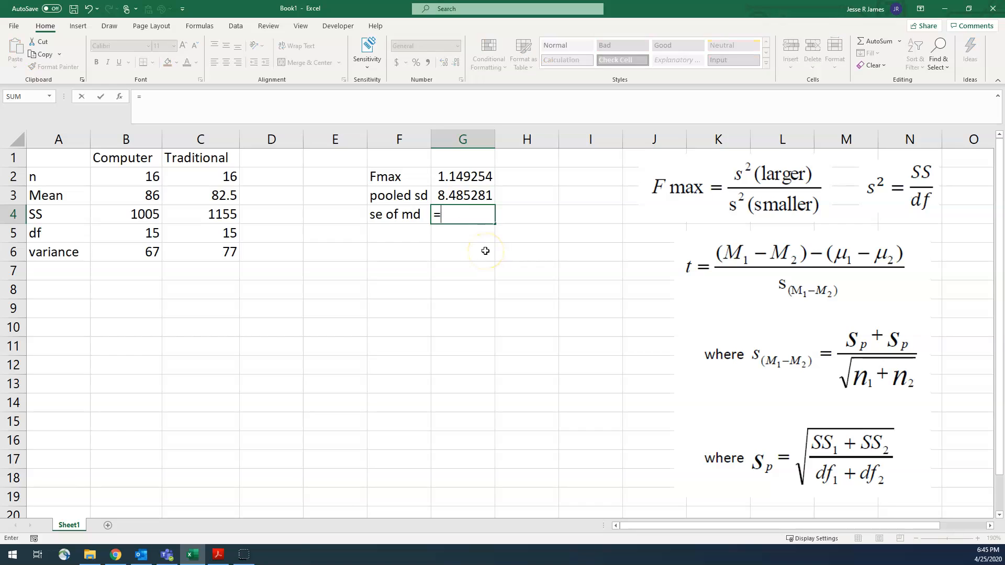
pyautogui.click(455, 195)
pyautogui.write('+')
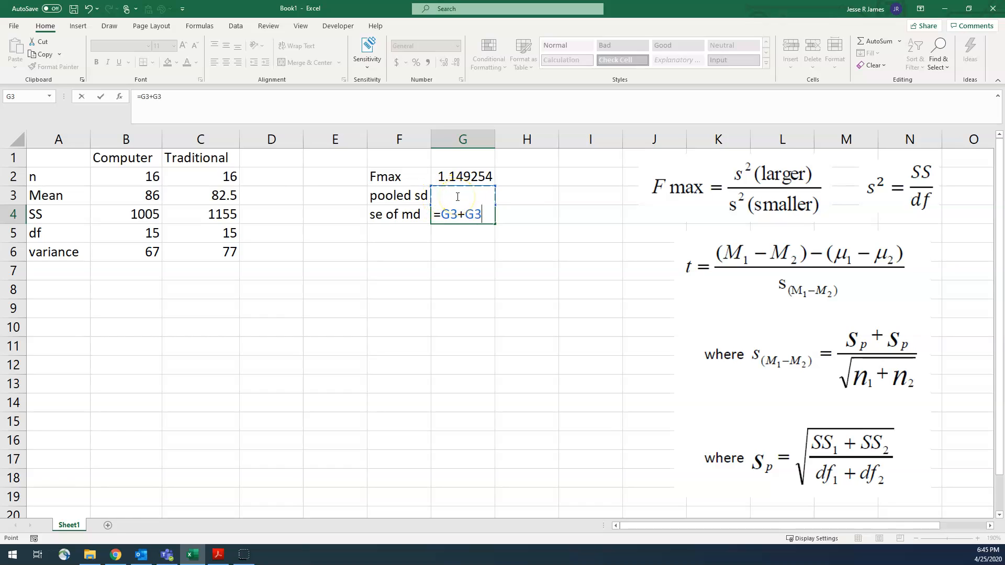
pyautogui.click(182, 98)
pyautogui.write(')')
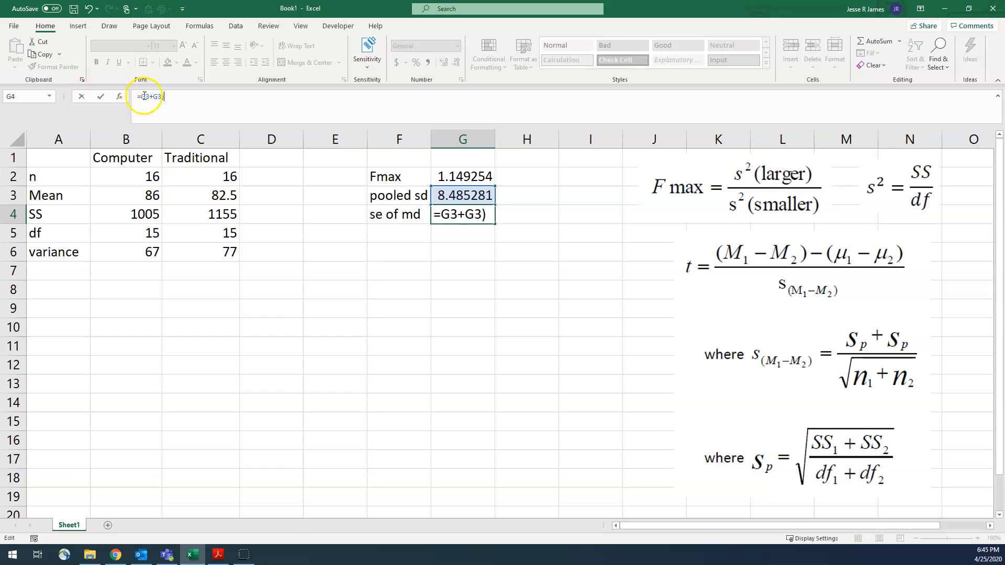
pyautogui.write('(')
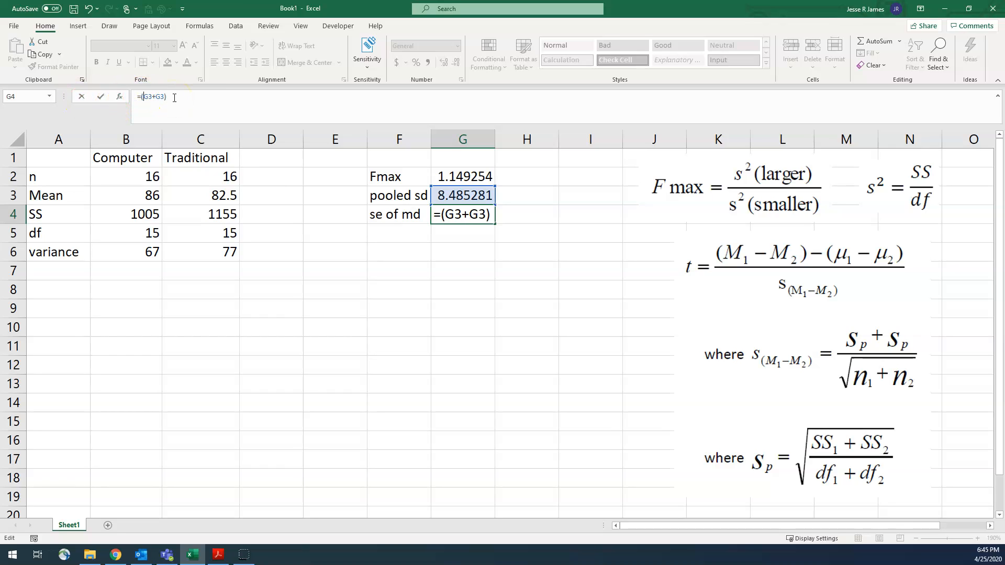
# Complete the G4 formula by dividing by the square root of the summed sample sizes, making it =(G3+G3)/SQRT(B2+C2).
pyautogui.click(197, 96)
pyautogui.write('/sqrt(')
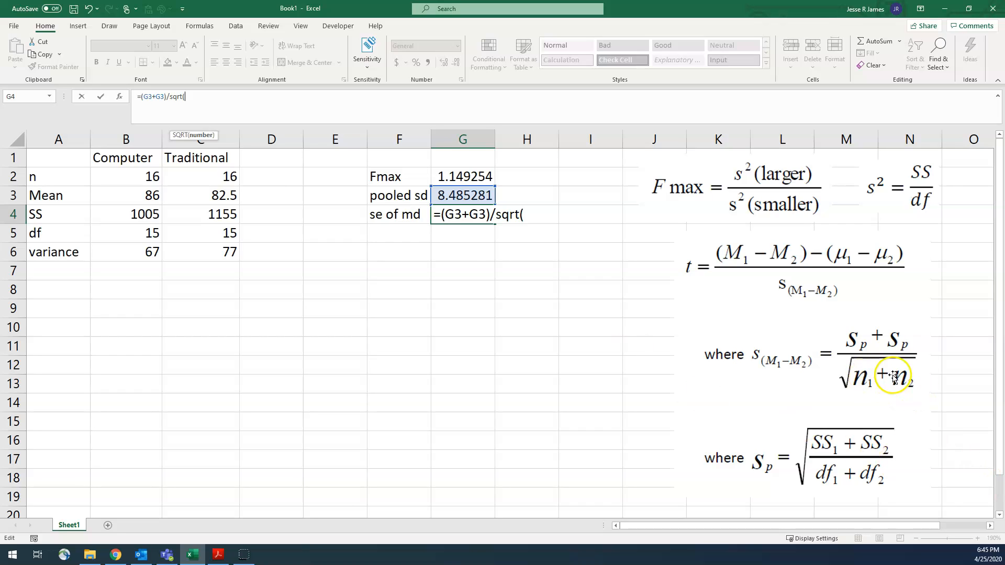
pyautogui.click(128, 177)
pyautogui.write('+')
pyautogui.click(198, 171)
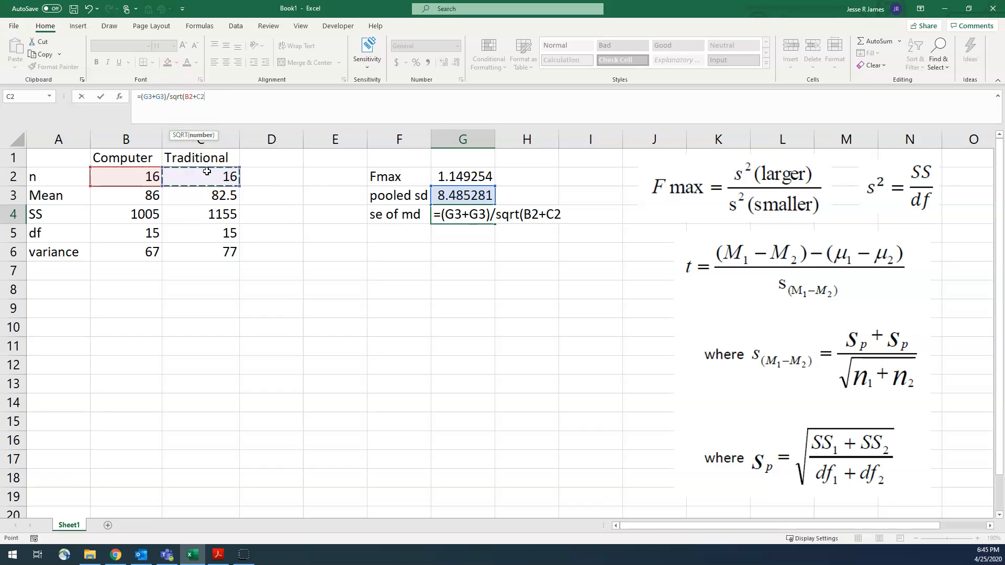
pyautogui.write(')')
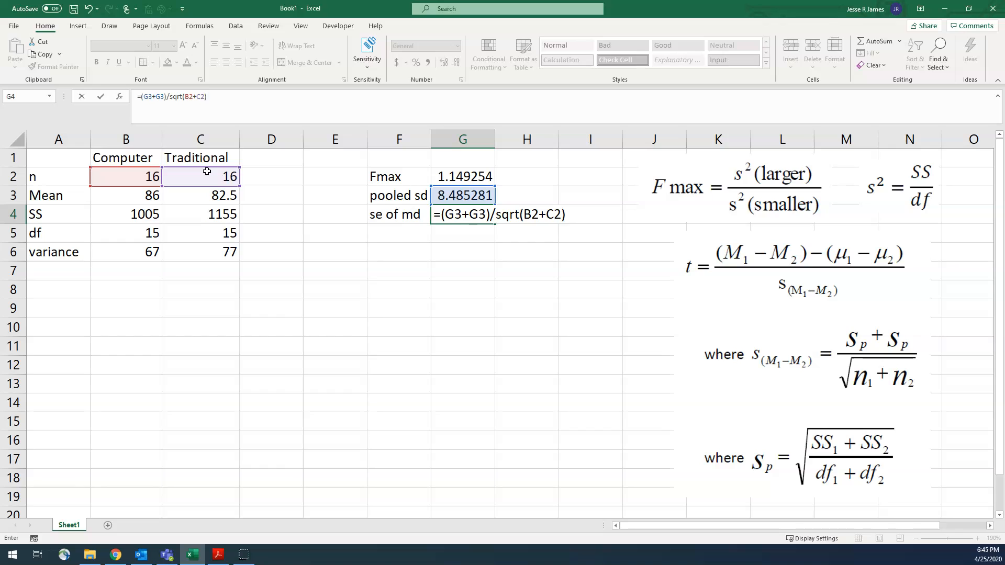
pyautogui.press('Return')
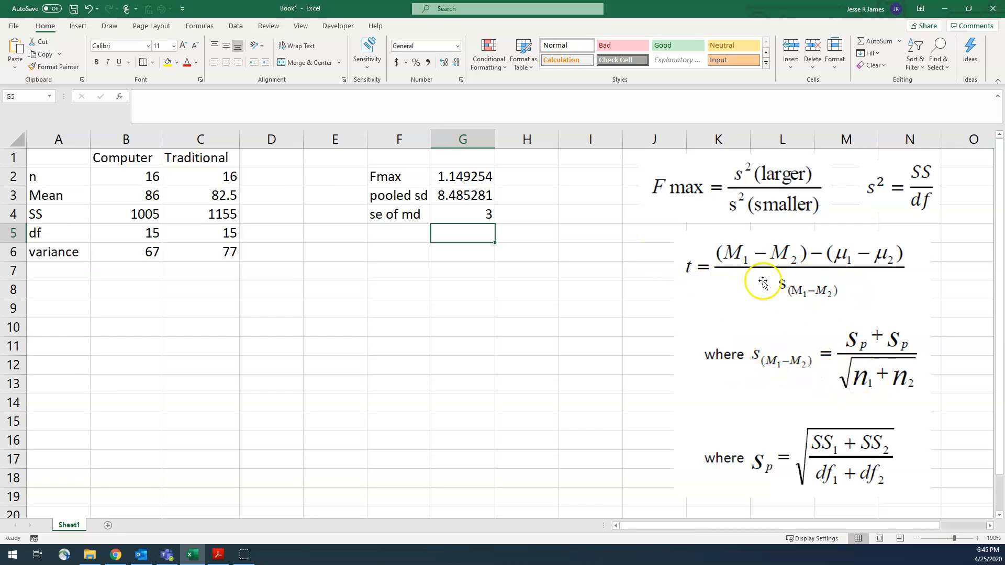
# Label F5 as t and start its formula in G5 with the difference between the two means, =B3-C3.
pyautogui.click(409, 233)
pyautogui.write('t')
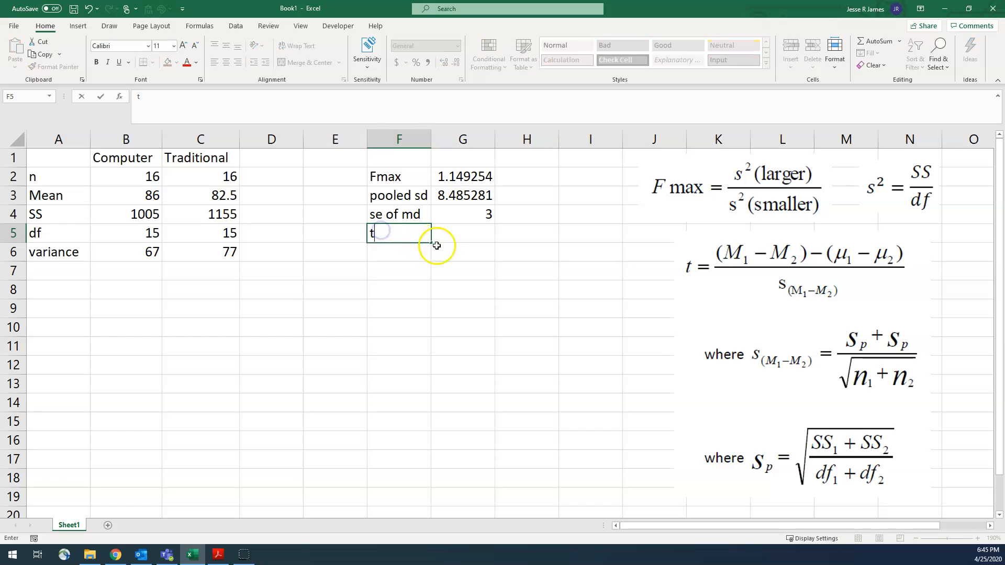
pyautogui.click(457, 234)
pyautogui.write('=')
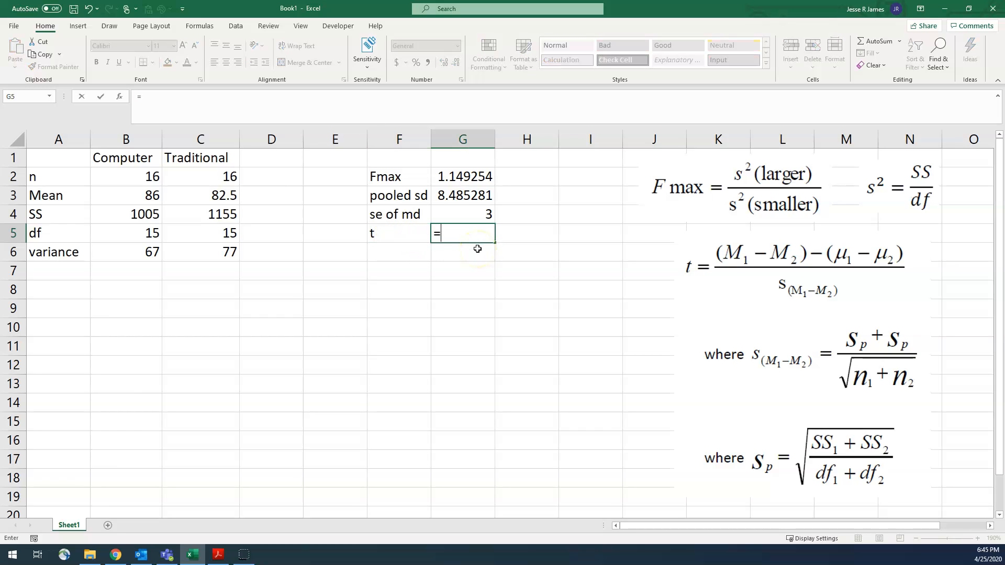
pyautogui.click(140, 197)
pyautogui.write('=')
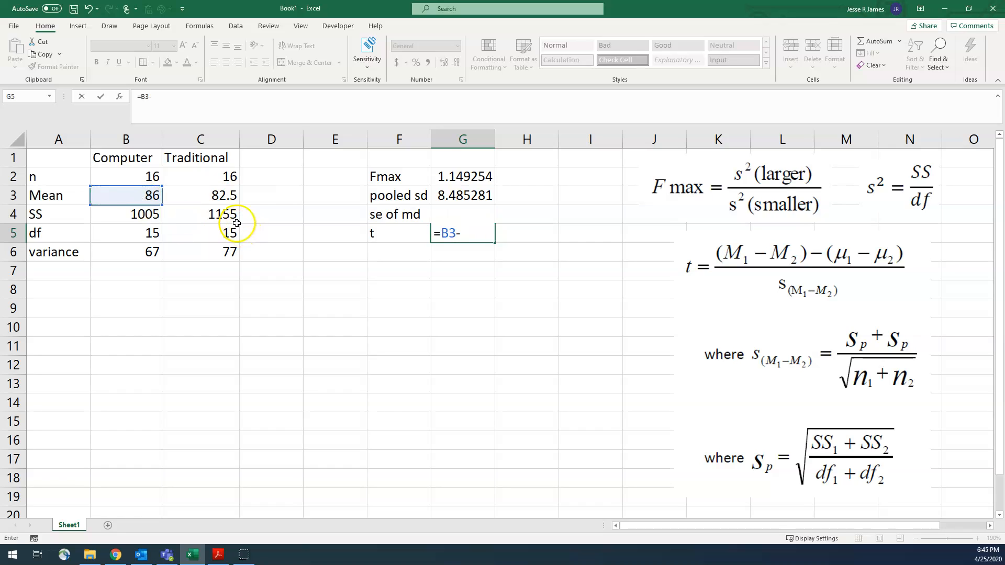
pyautogui.click(204, 195)
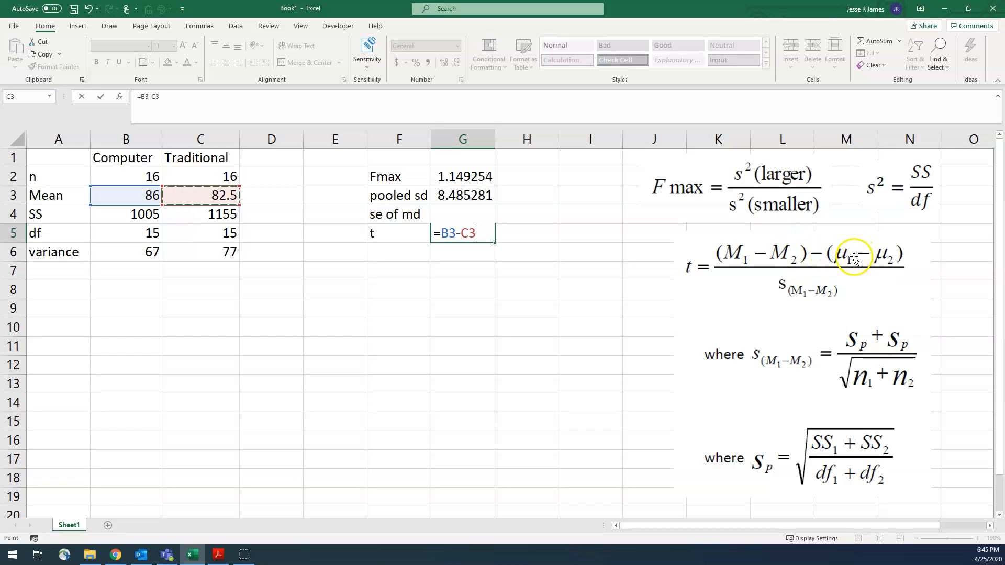
# Parenthesise the mean difference in G5 and divide it by the standard error, making the formula =(B3-C3)/G4.
pyautogui.click(192, 103)
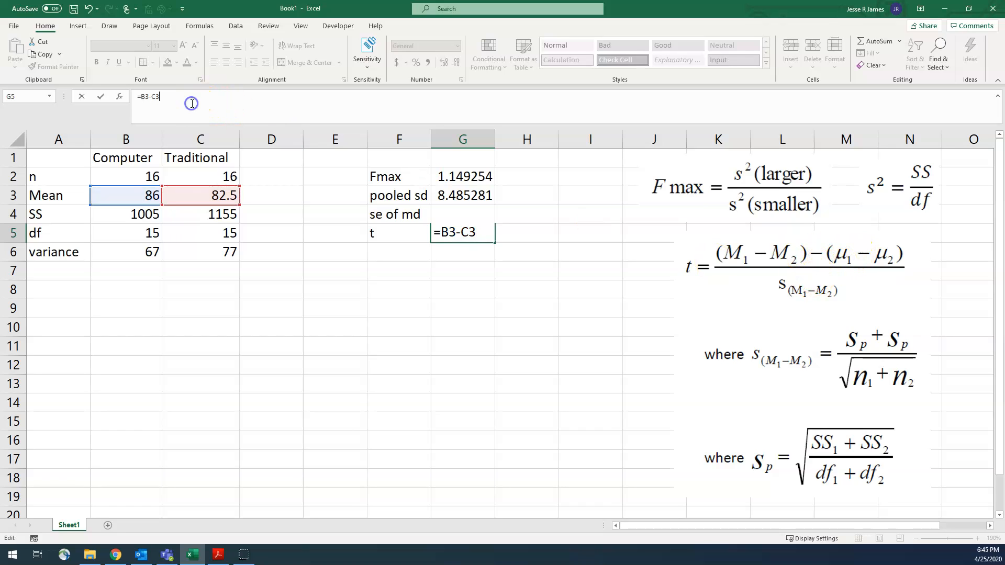
pyautogui.write(')')
pyautogui.click(142, 96)
pyautogui.write('(')
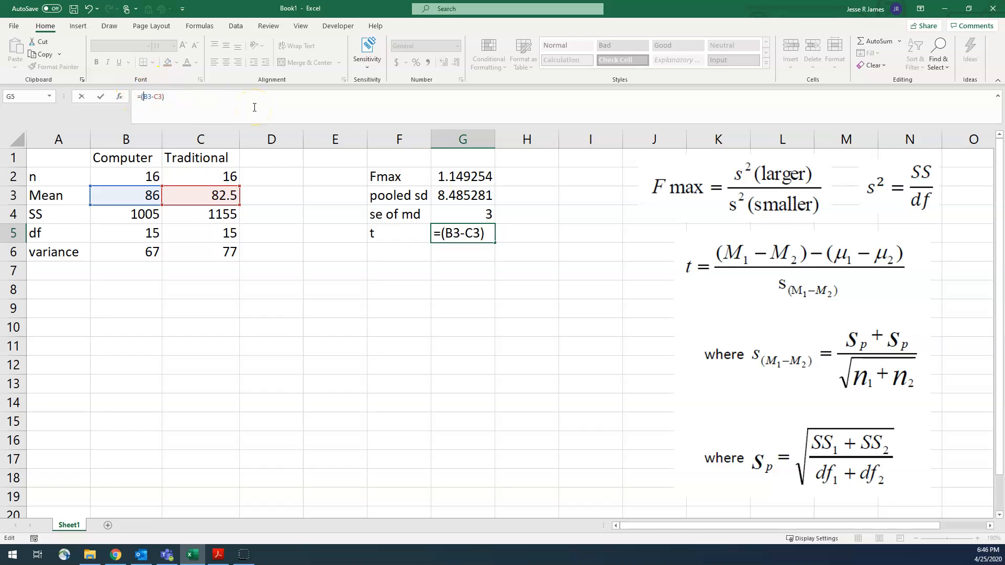
pyautogui.click(239, 97)
pyautogui.click(466, 218)
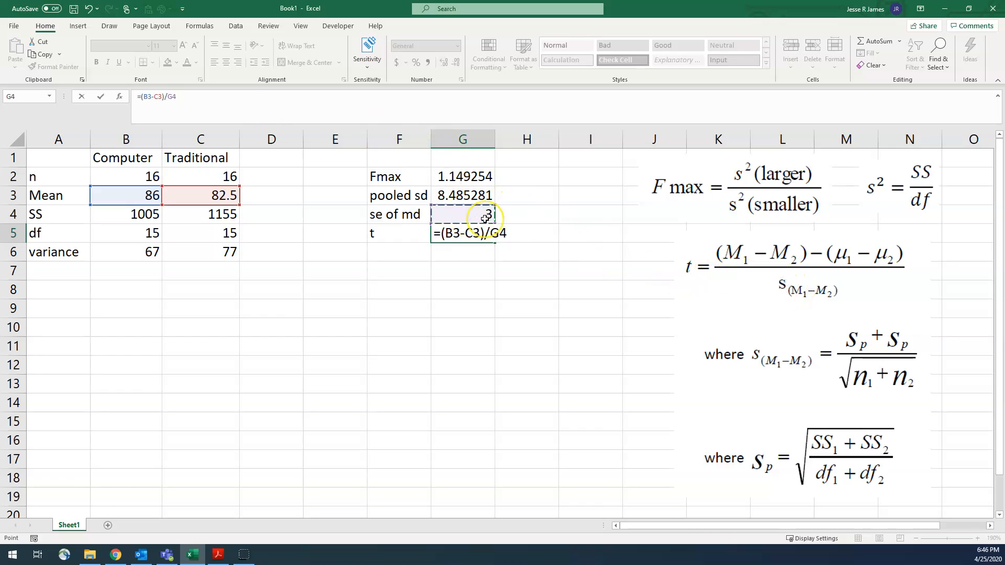
pyautogui.press('Return')
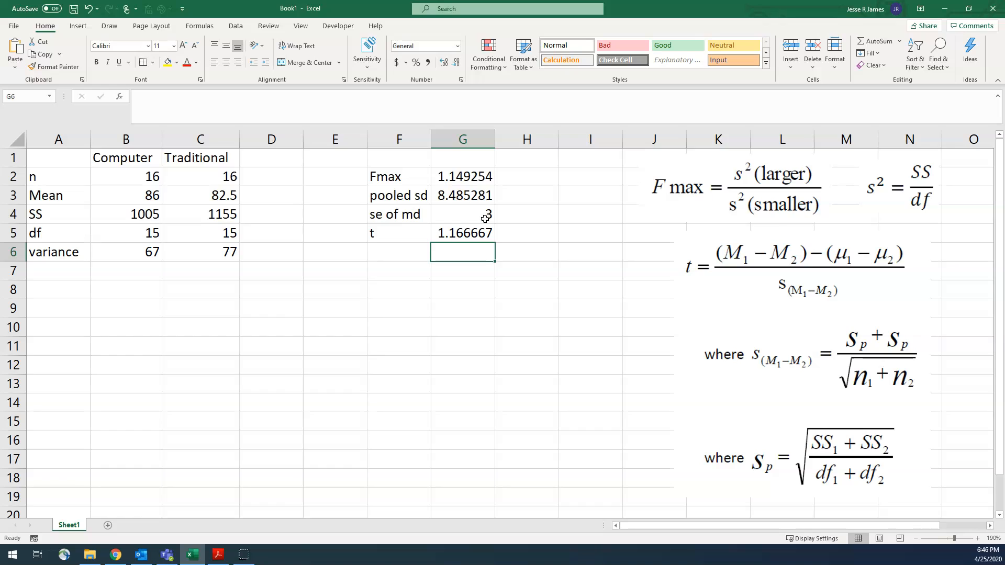